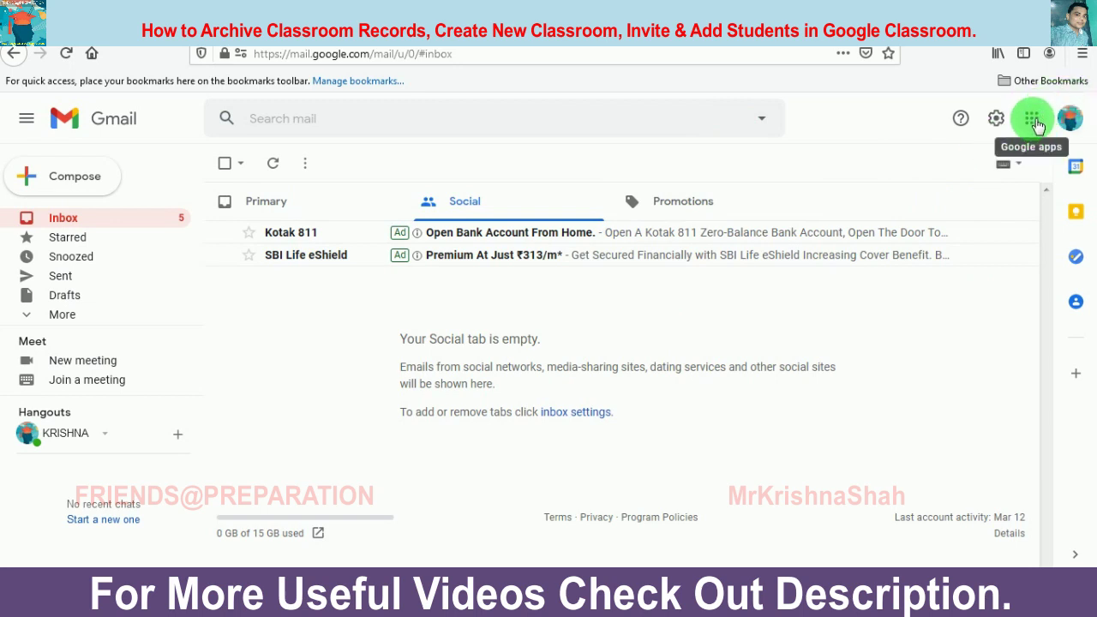
# Step: Launch Classroom from Gmail's Google apps launcher
pyautogui.click(1034, 123)
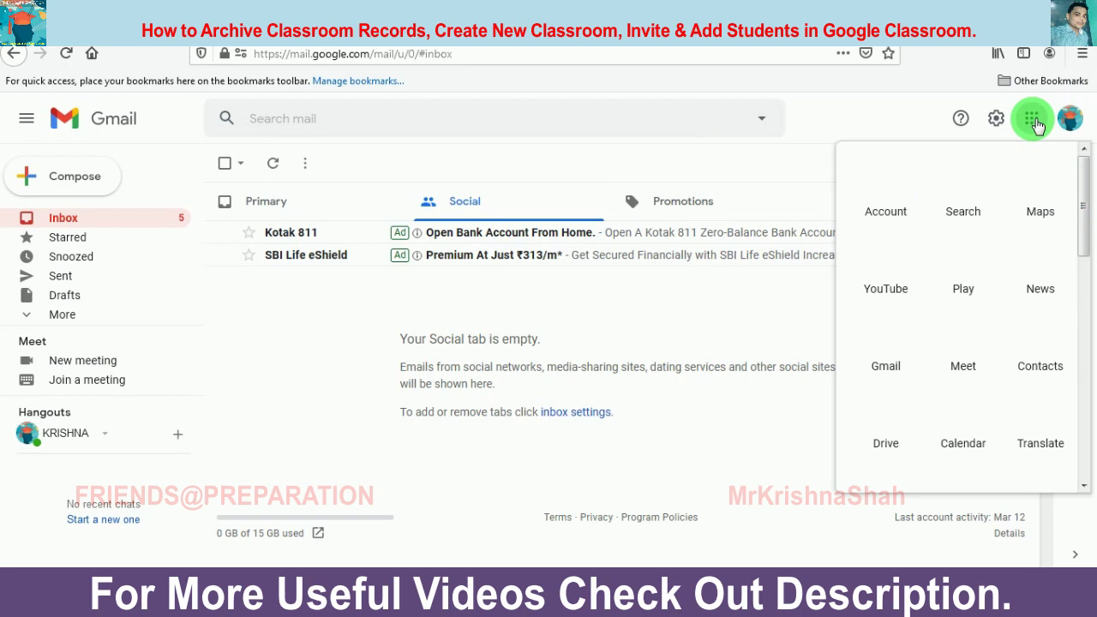
pyautogui.moveTo(1084, 176); pyautogui.dragTo(1089, 343)
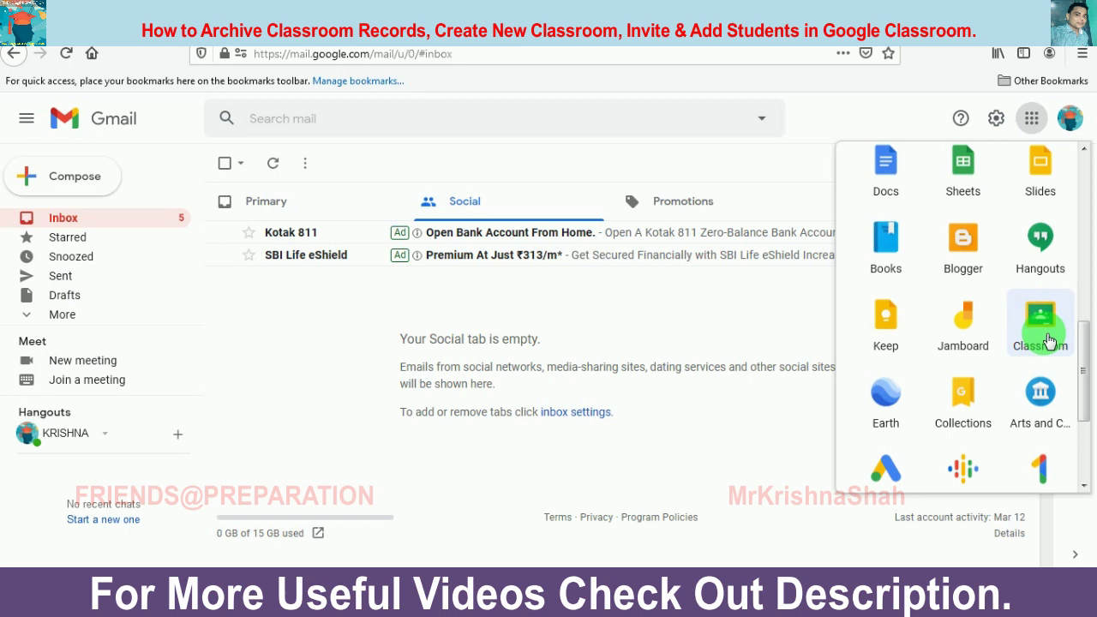
pyautogui.click(1049, 340)
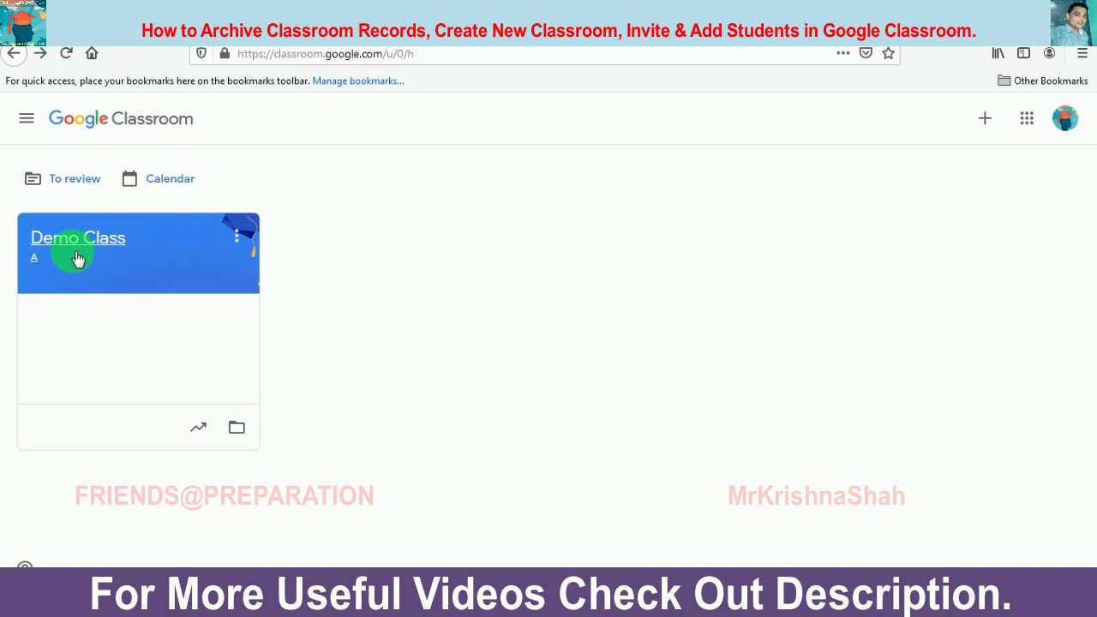
# Step: Archive Demo Class from its card menu and confirm the archive
pyautogui.click(236, 235)
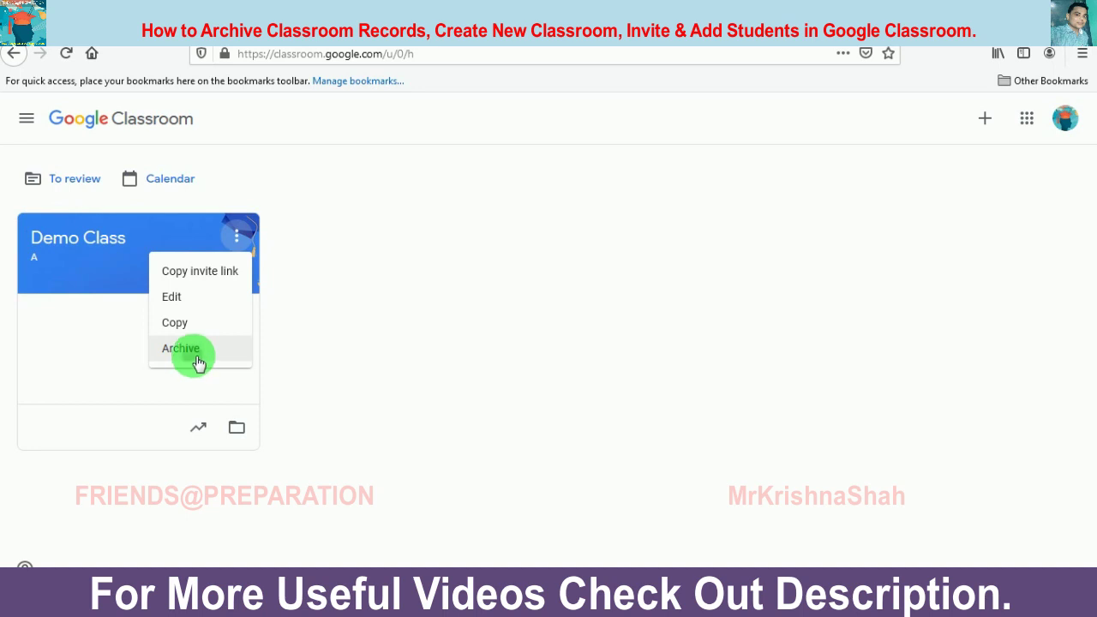
pyautogui.click(195, 364)
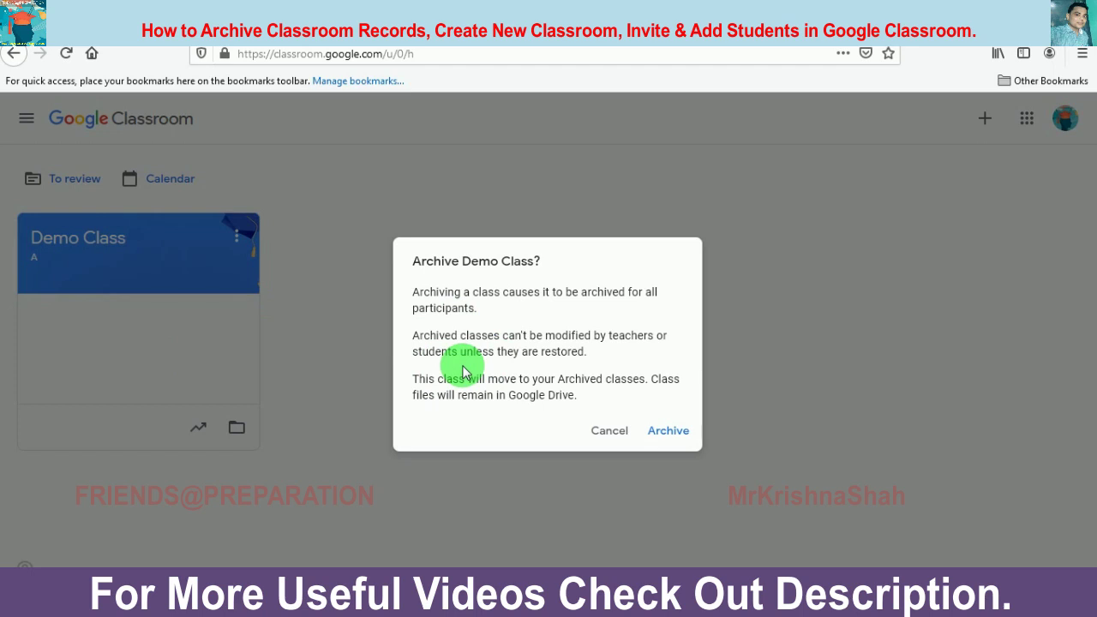
pyautogui.click(668, 433)
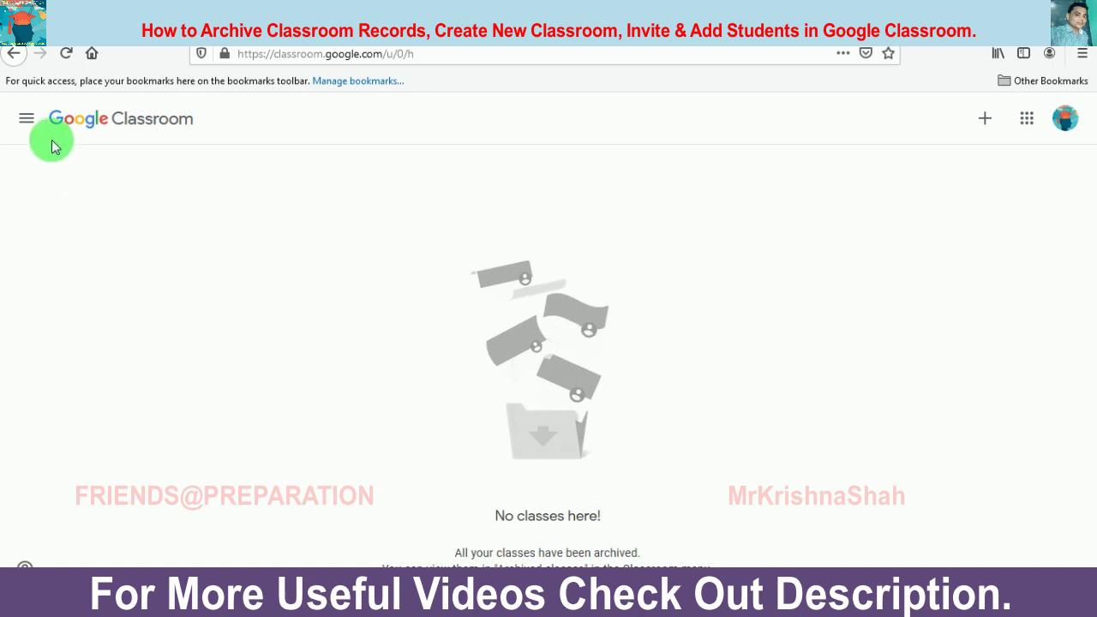
pyautogui.click(26, 122)
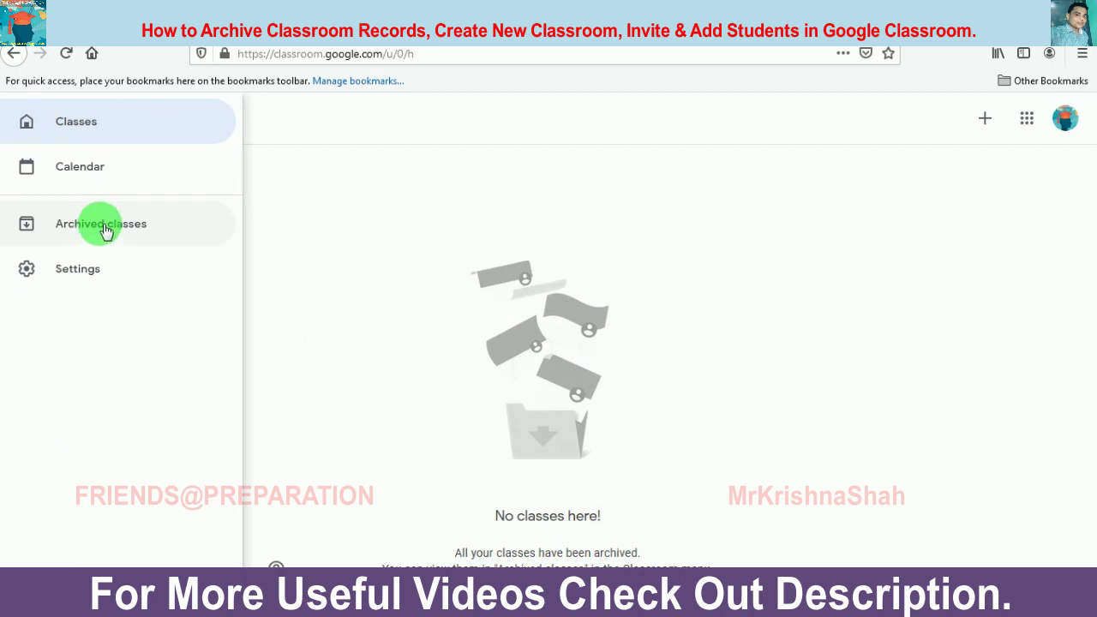
pyautogui.click(100, 228)
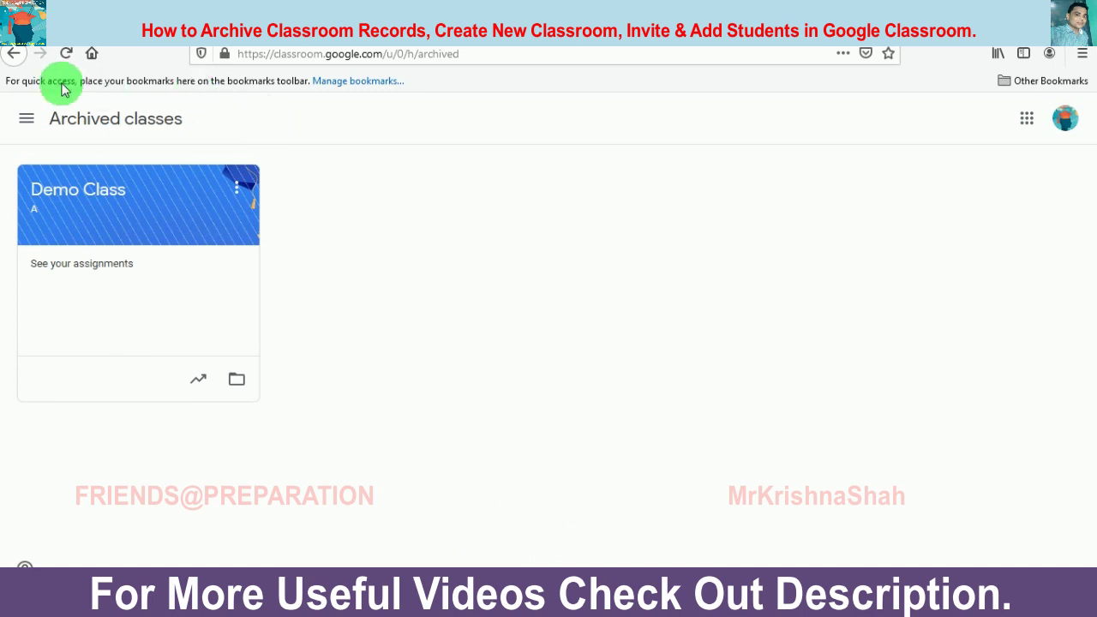
pyautogui.click(15, 55)
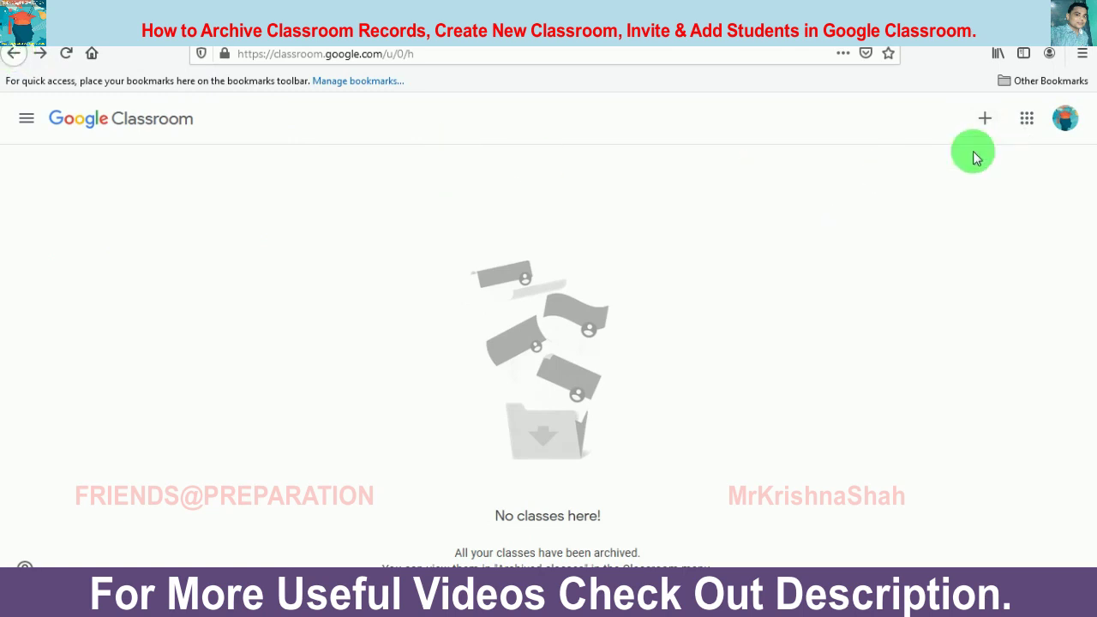
# Step: Start a new class with Create class and acknowledge the school-use notice
pyautogui.click(987, 124)
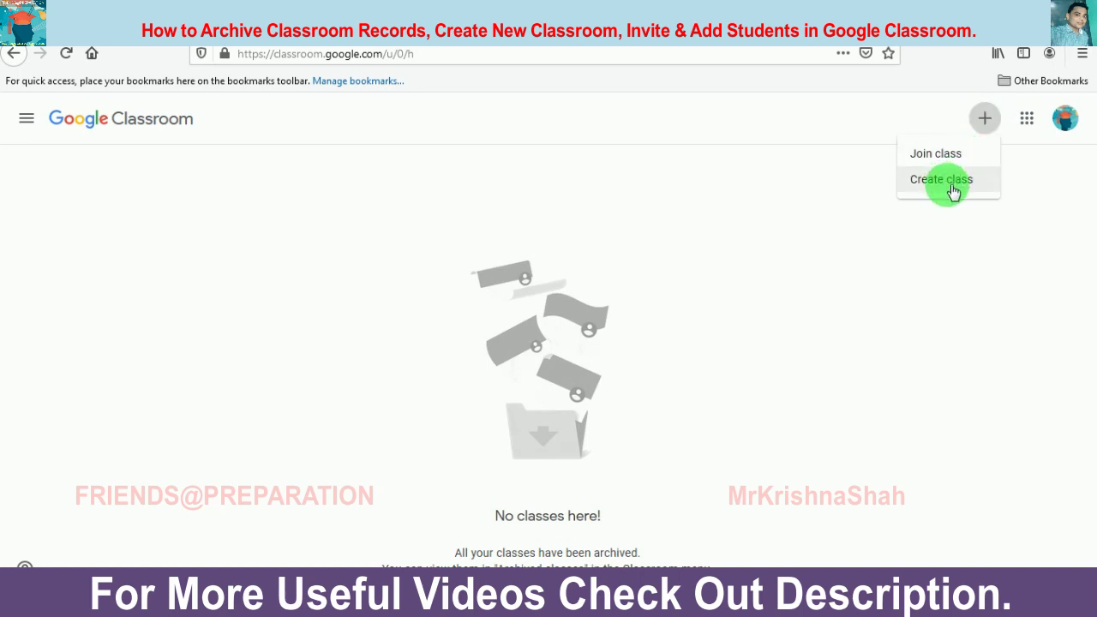
pyautogui.click(952, 185)
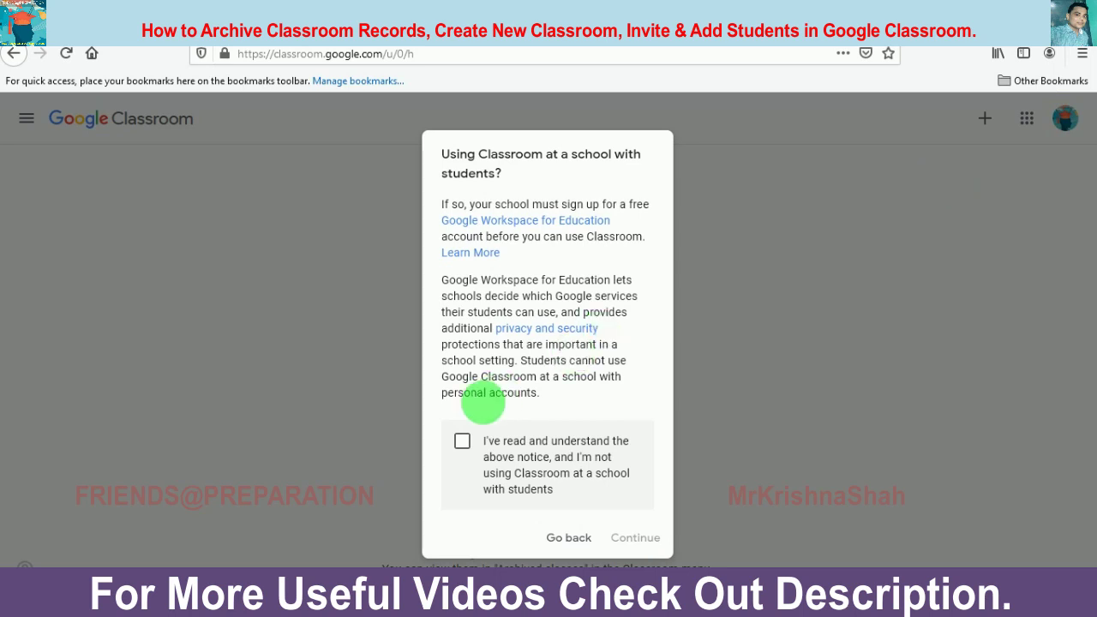
pyautogui.click(462, 442)
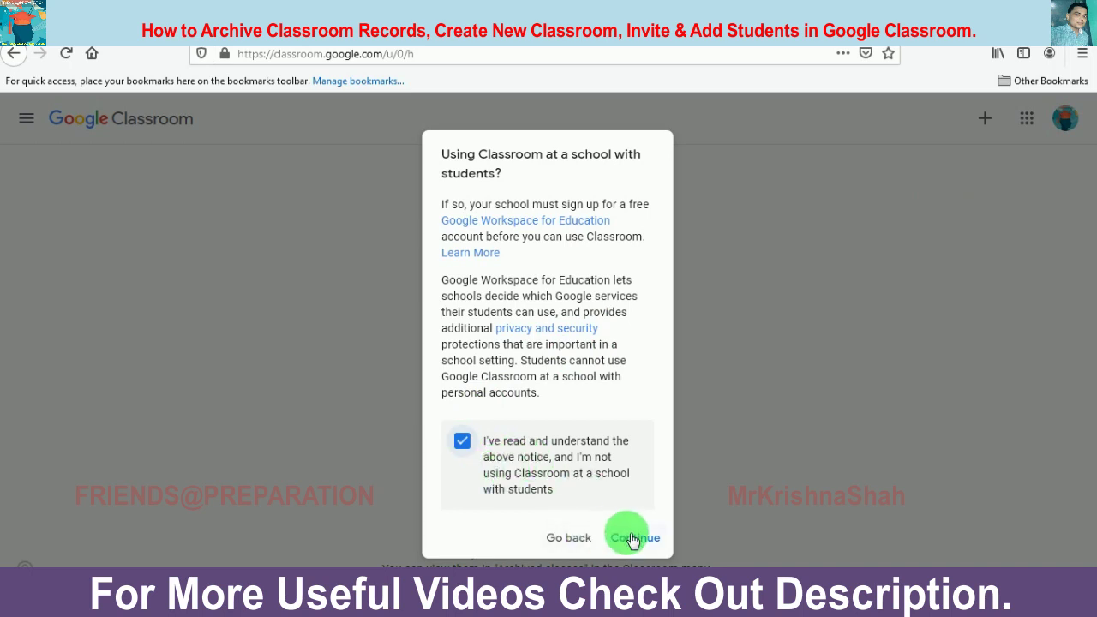
pyautogui.click(633, 536)
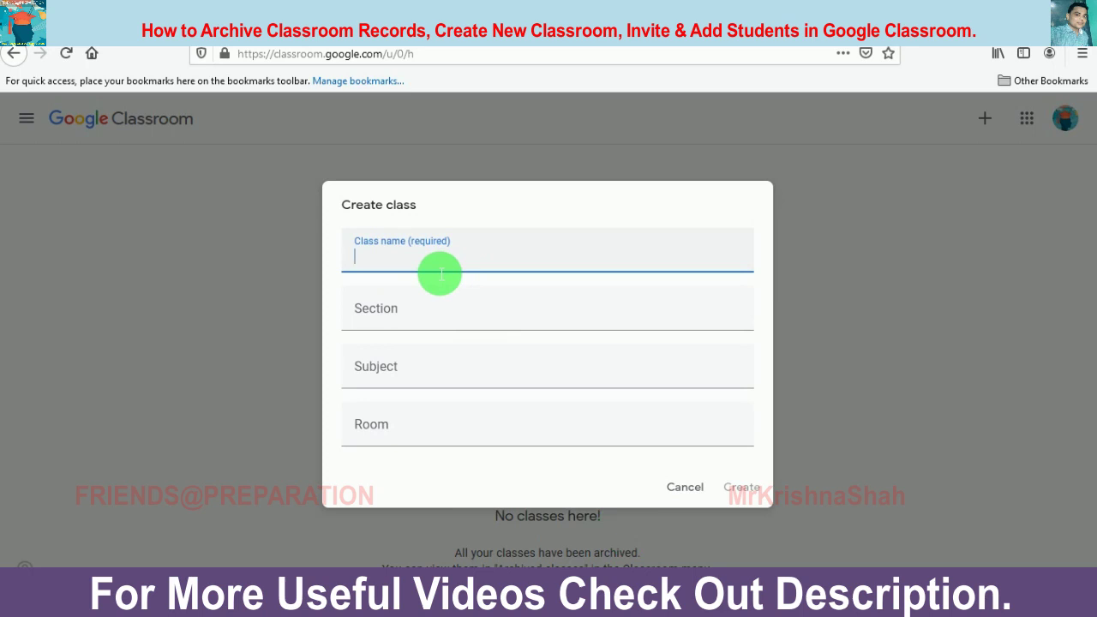
# Step: Enter class name 'Class X', section 'A', subject Mathematics, room '101', and create it
pyautogui.write('Class X')
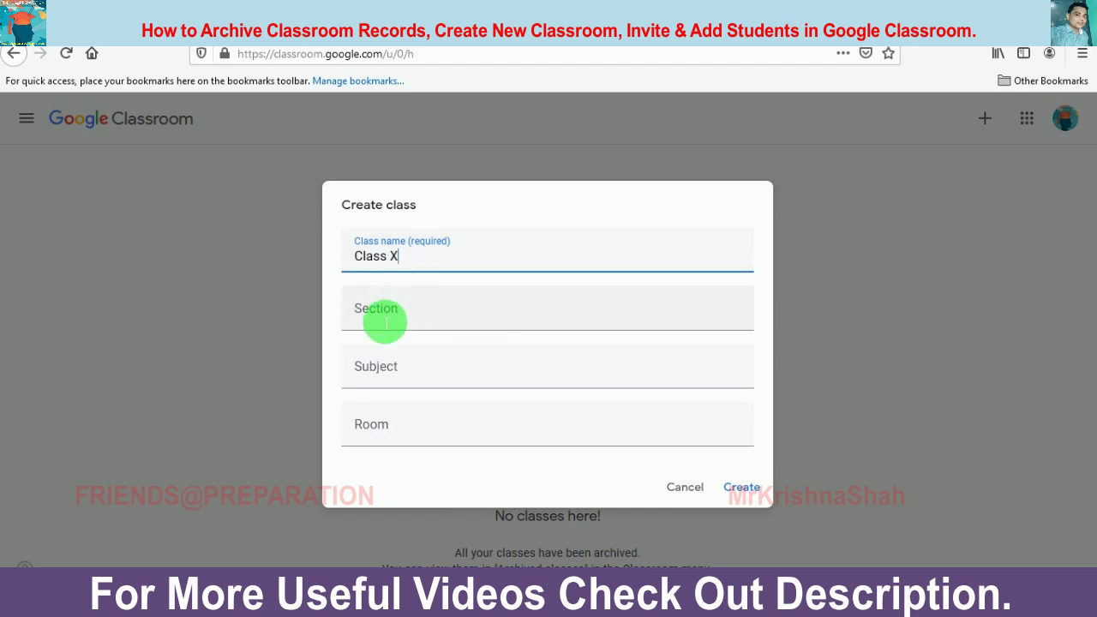
pyautogui.click(383, 319)
pyautogui.write('A')
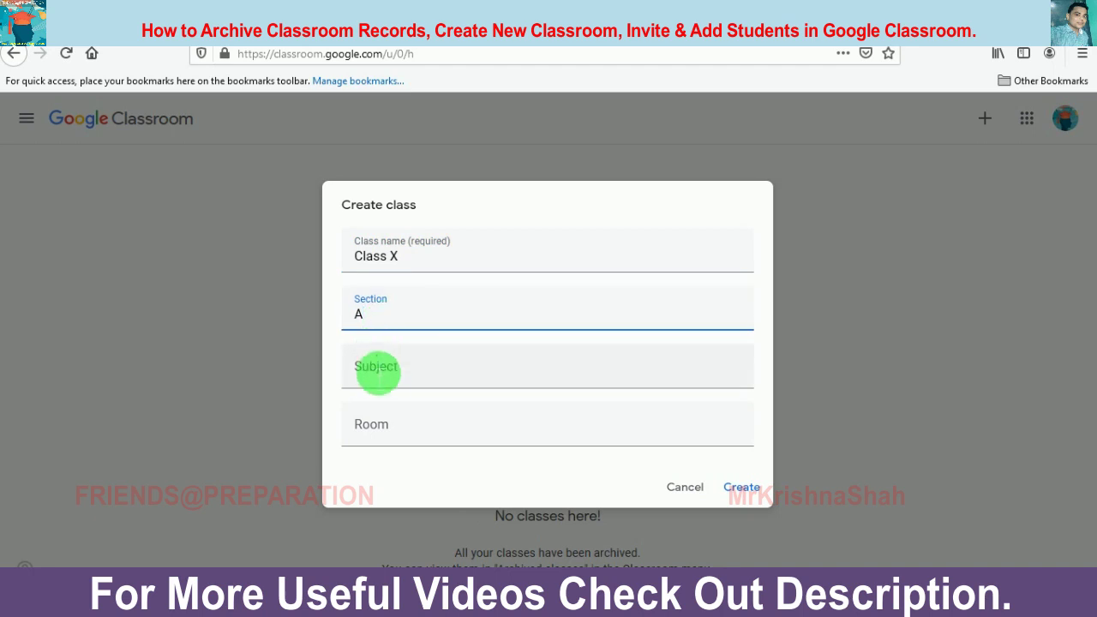
pyautogui.click(377, 381)
pyautogui.write('Mathe')
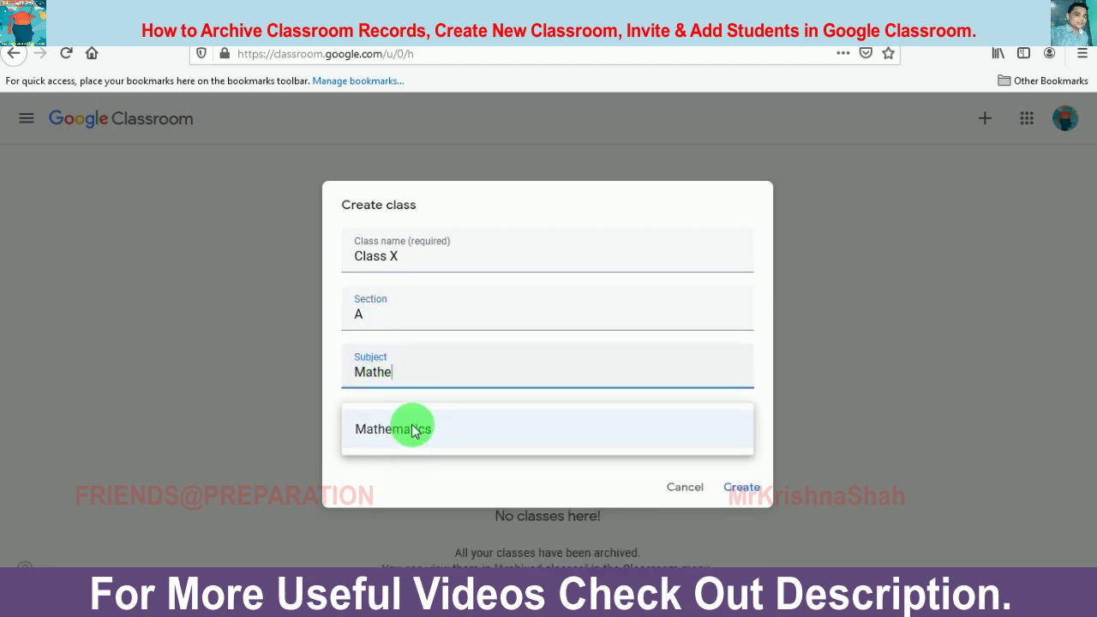
pyautogui.click(412, 429)
pyautogui.click(404, 441)
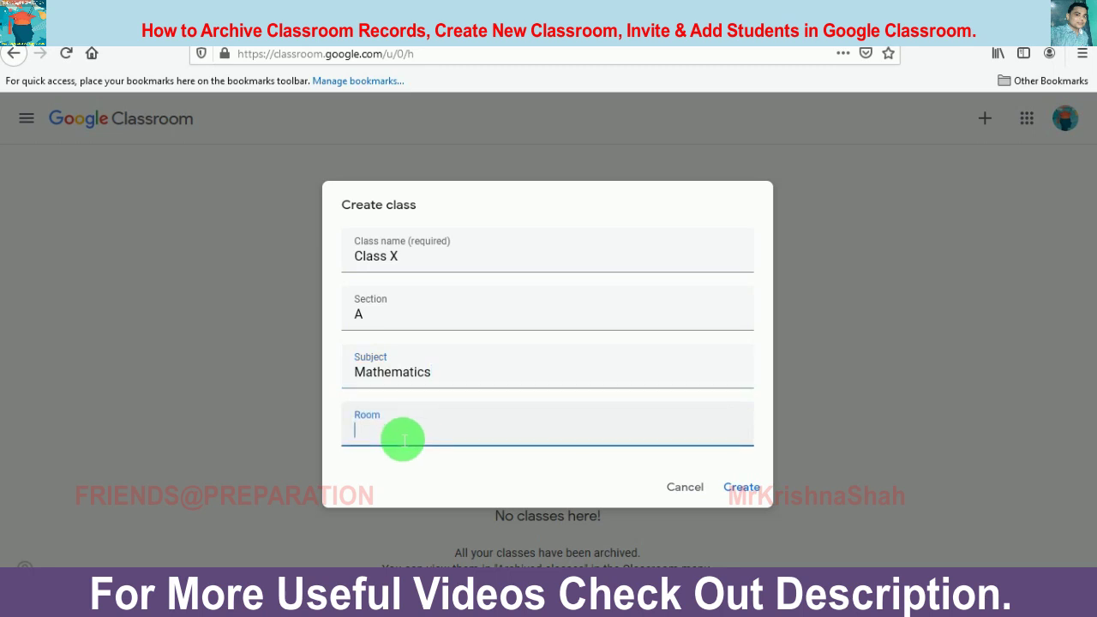
pyautogui.write('101')
pyautogui.click(741, 492)
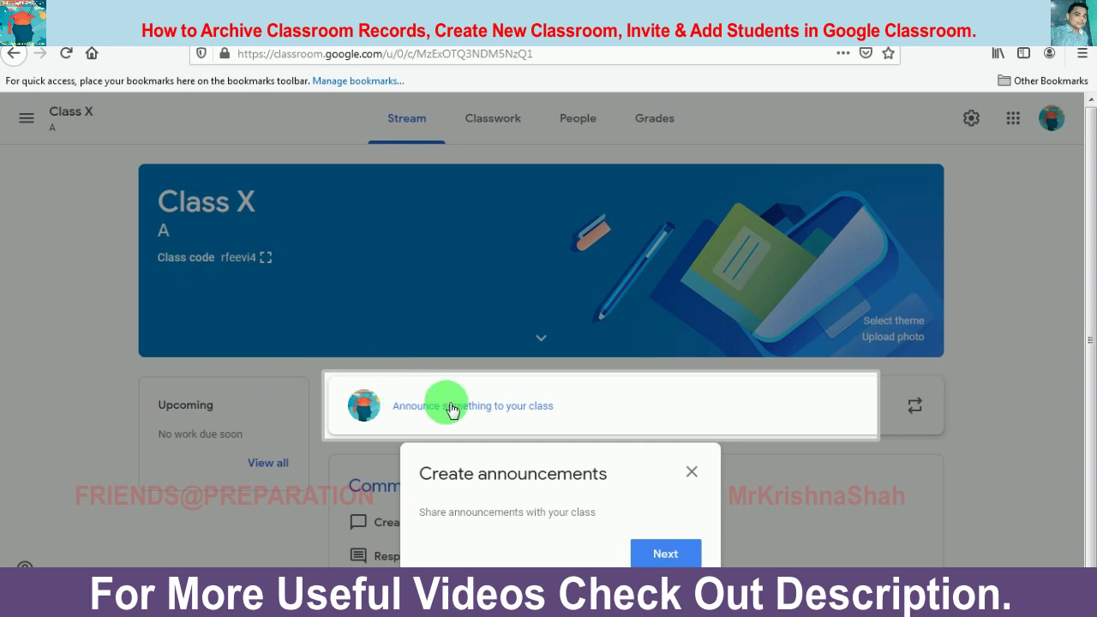
# Step: Dismiss the introductory tips and show Class X's People page
pyautogui.click(678, 555)
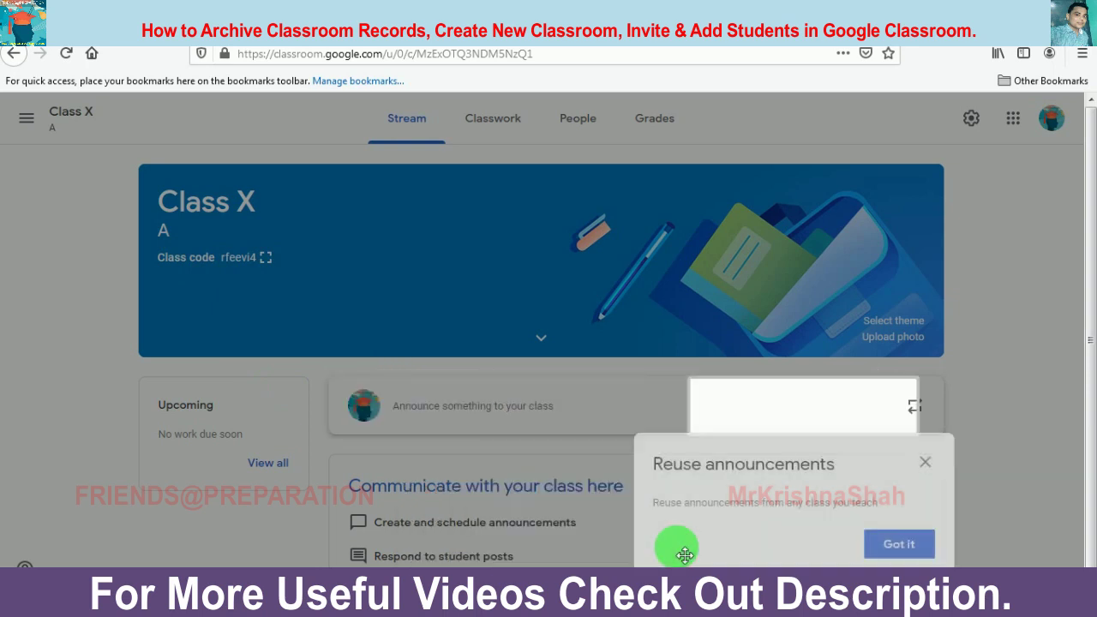
pyautogui.click(904, 548)
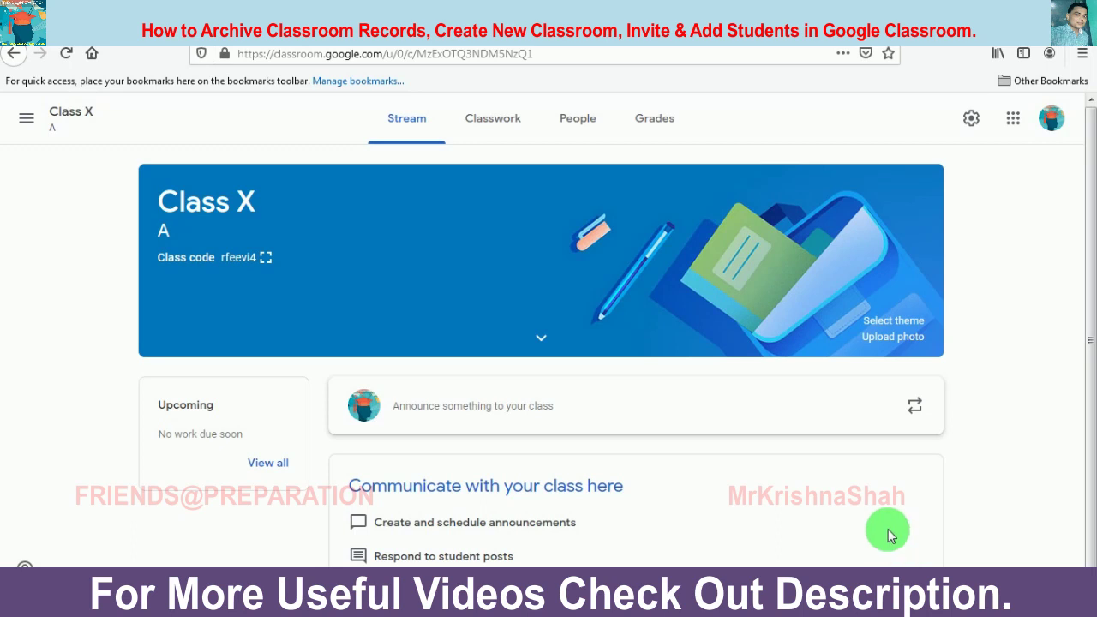
pyautogui.click(576, 123)
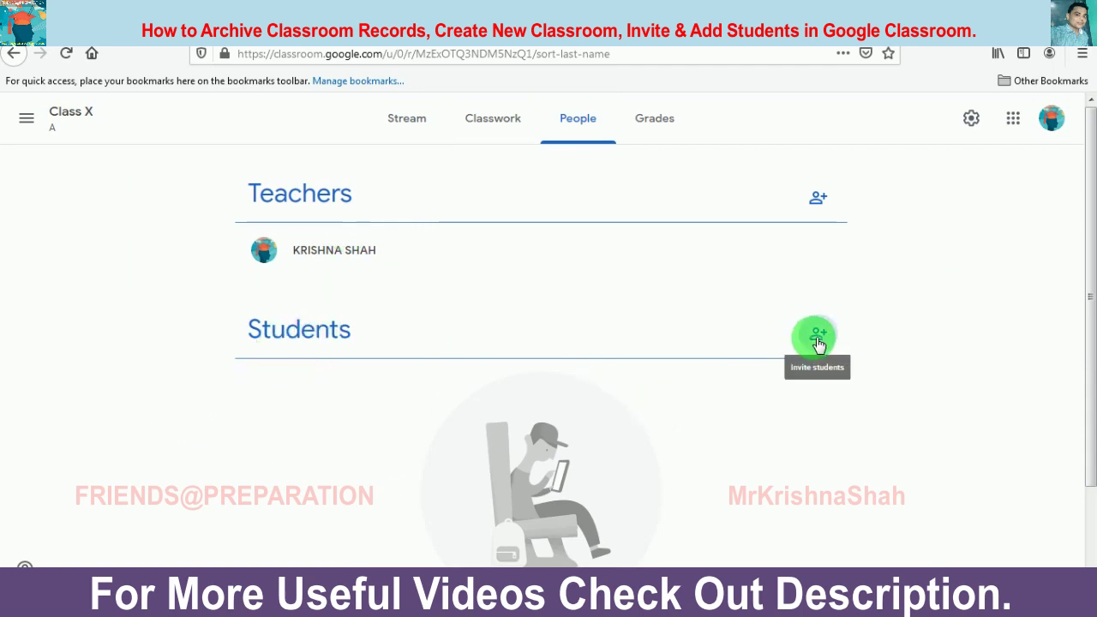
# Step: Enter and correct the student's e-mail address, then send the class invitation
pyautogui.click(817, 341)
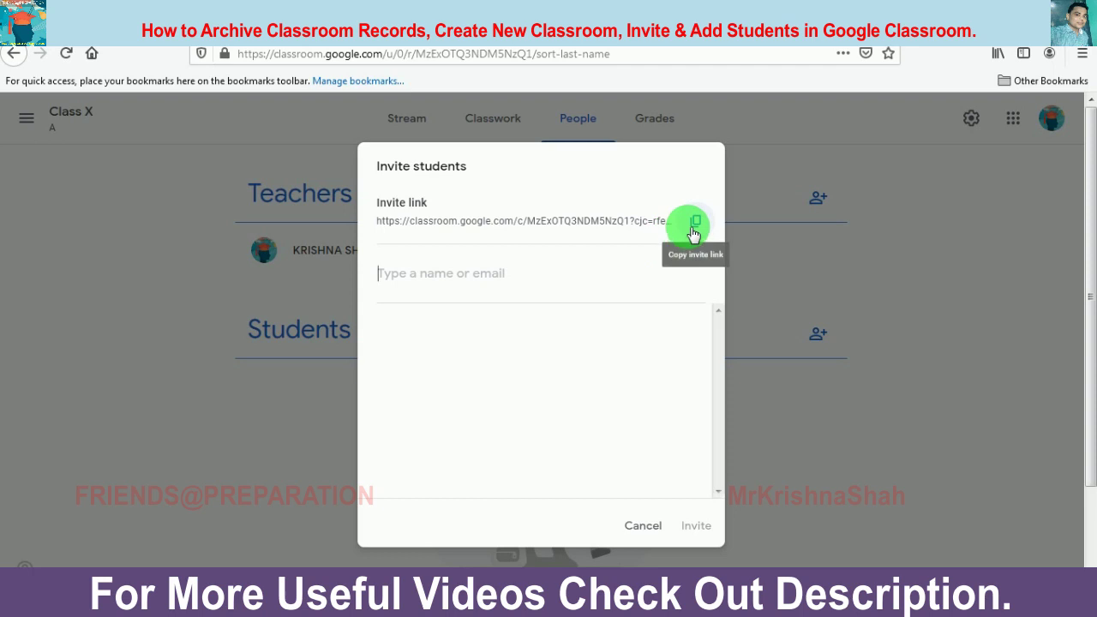
pyautogui.click(538, 284)
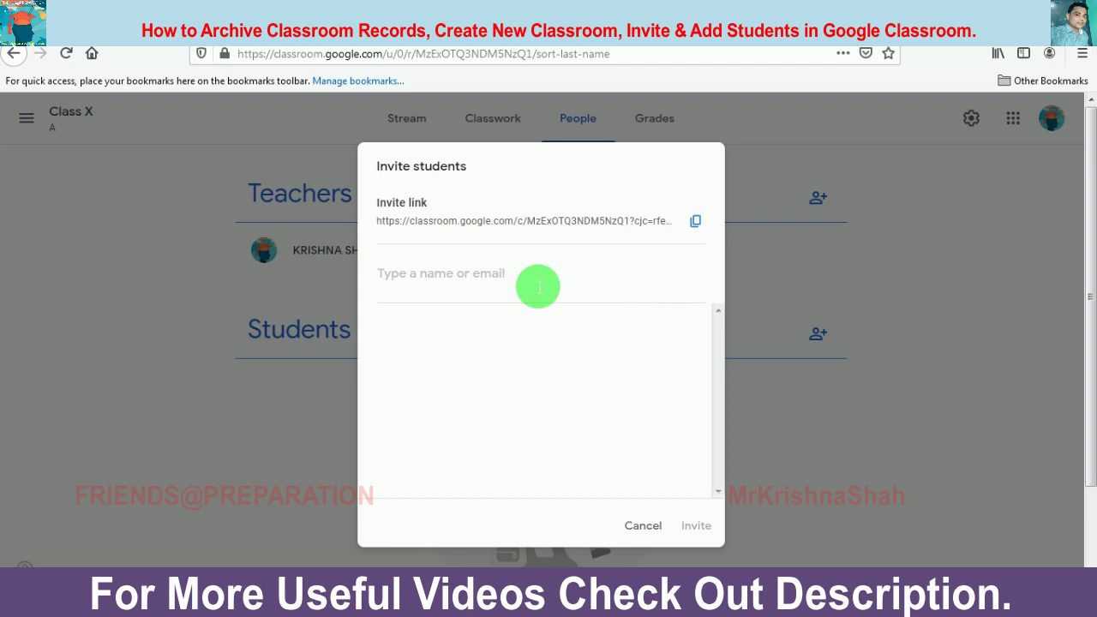
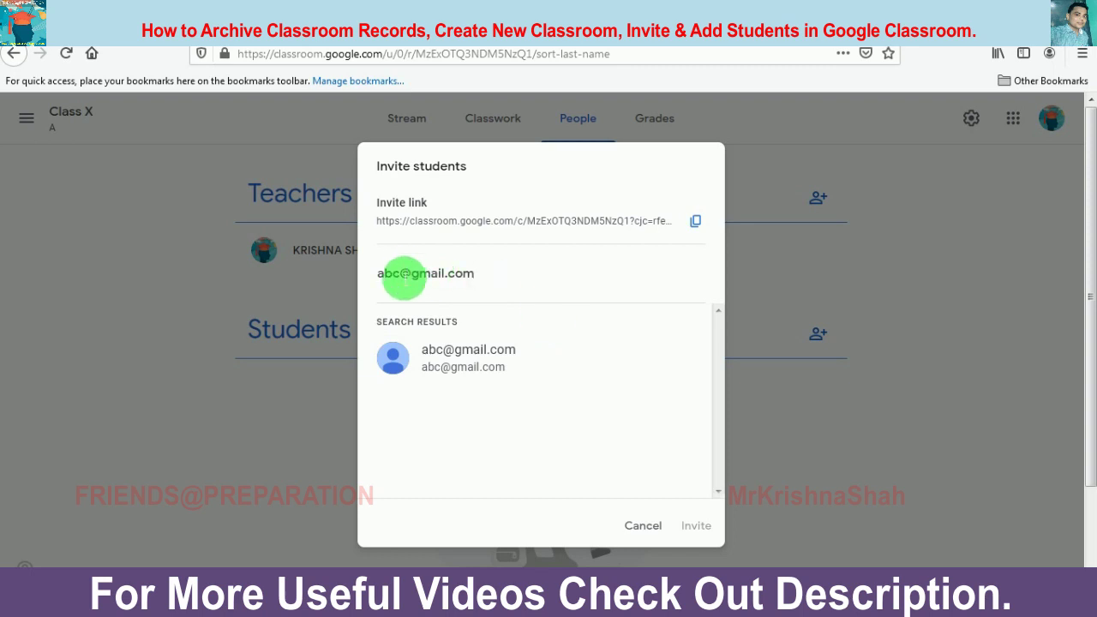
pyautogui.click(403, 273)
pyautogui.write('11')
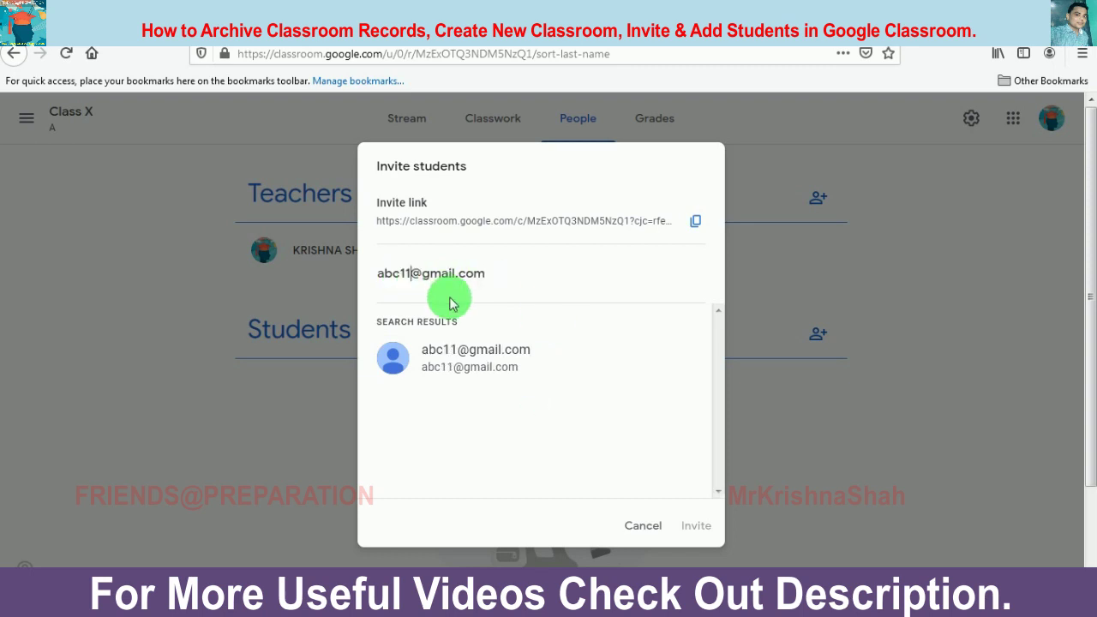
pyautogui.click(450, 352)
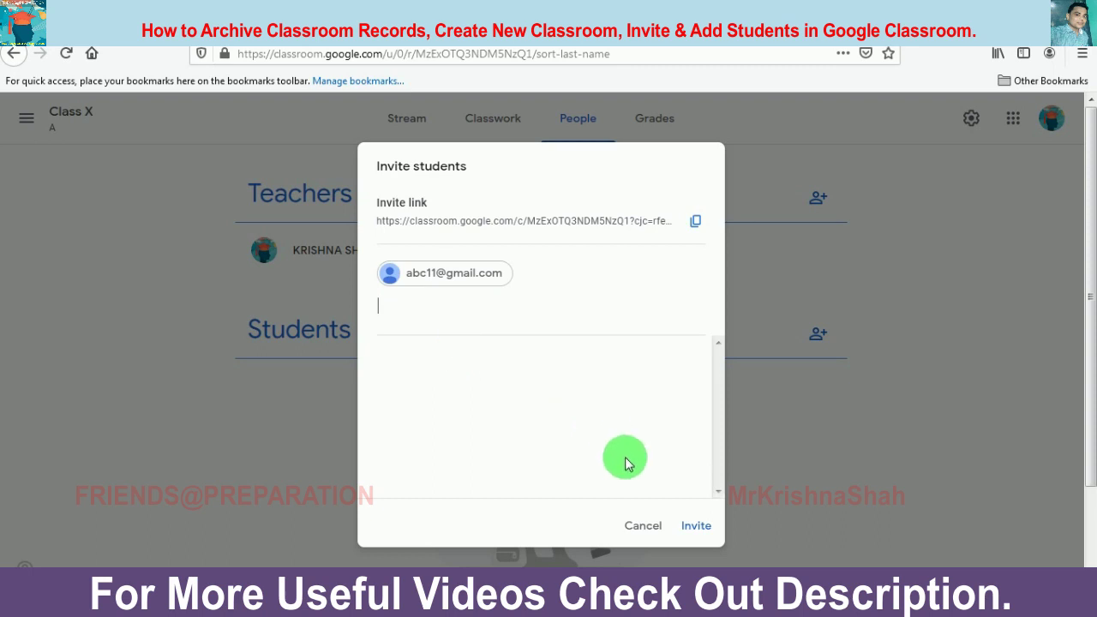
pyautogui.click(701, 526)
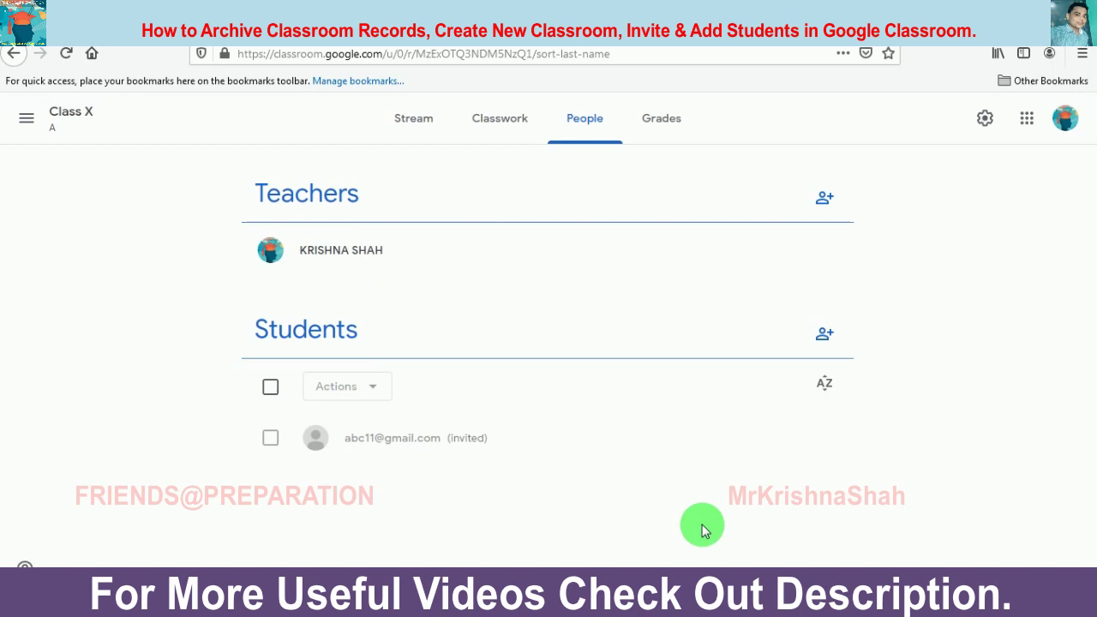
# Step: Open Class X's settings and scroll through its class details and General section
pyautogui.click(987, 122)
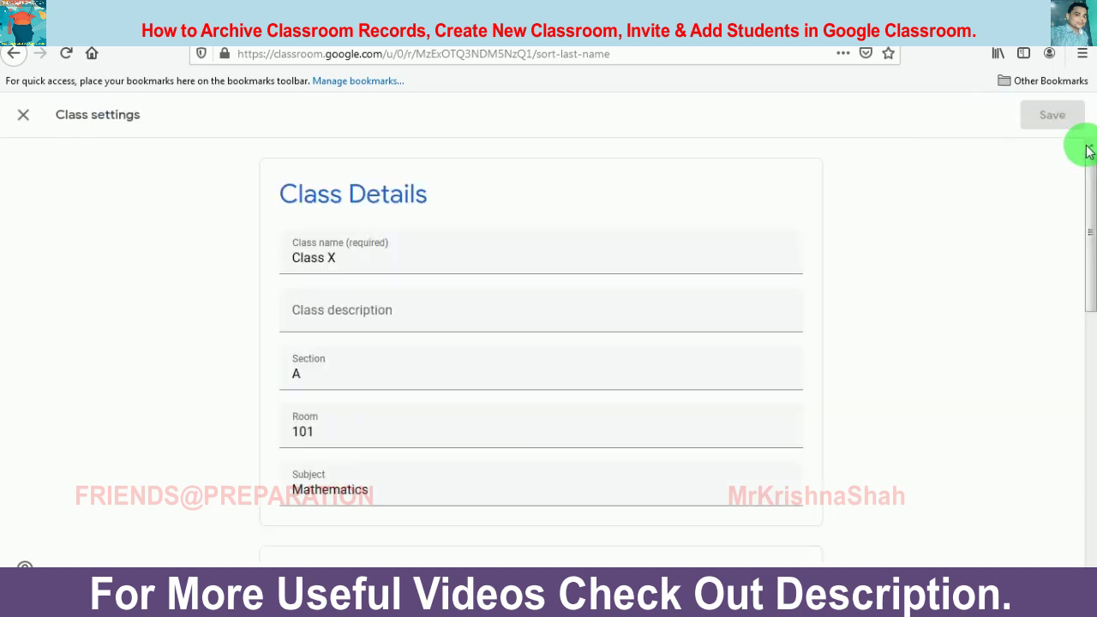
pyautogui.moveTo(1087, 172); pyautogui.dragTo(1089, 299)
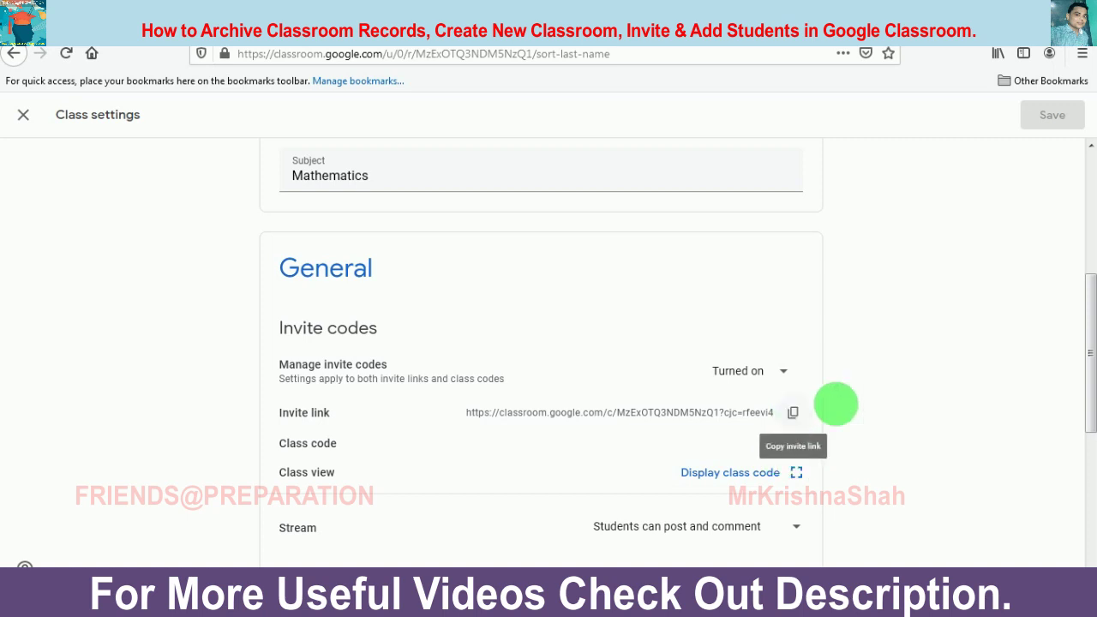
pyautogui.moveTo(1091, 330); pyautogui.dragTo(1094, 270)
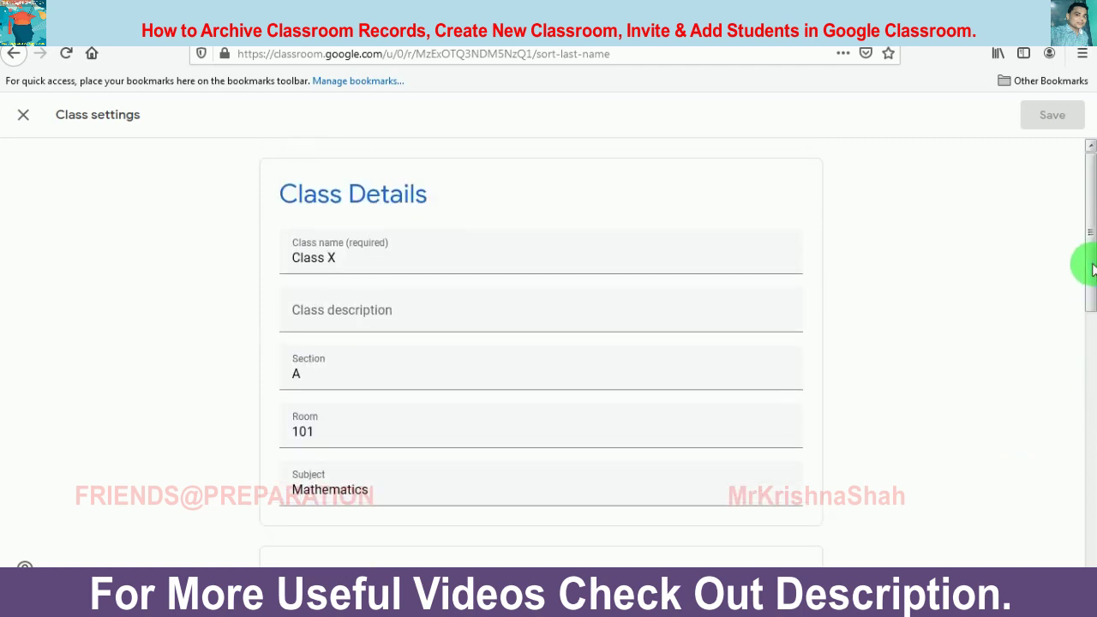